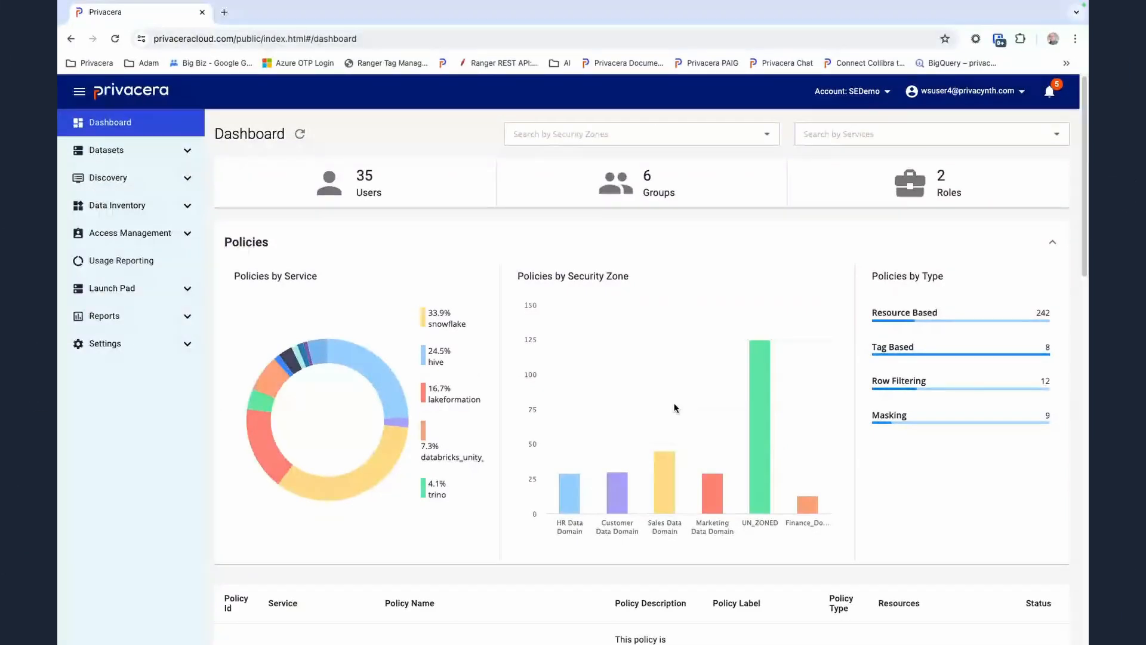
Open the Access Management settings of the presales-demo-saas connection in the connected S3 application
left_click(188, 345)
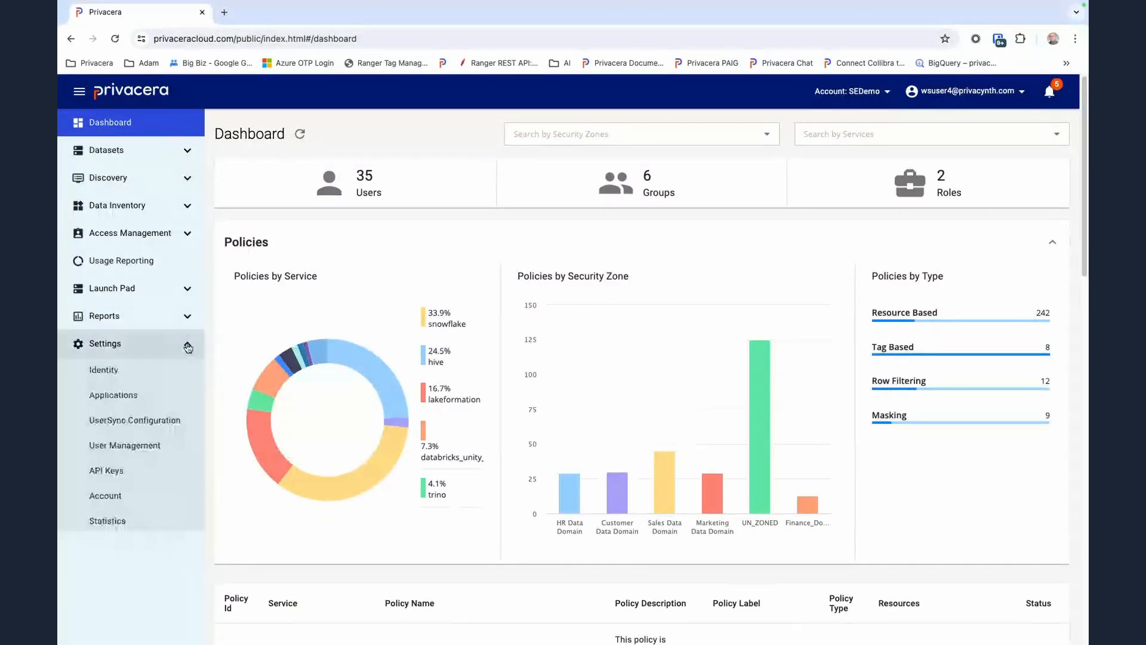
left_click(111, 399)
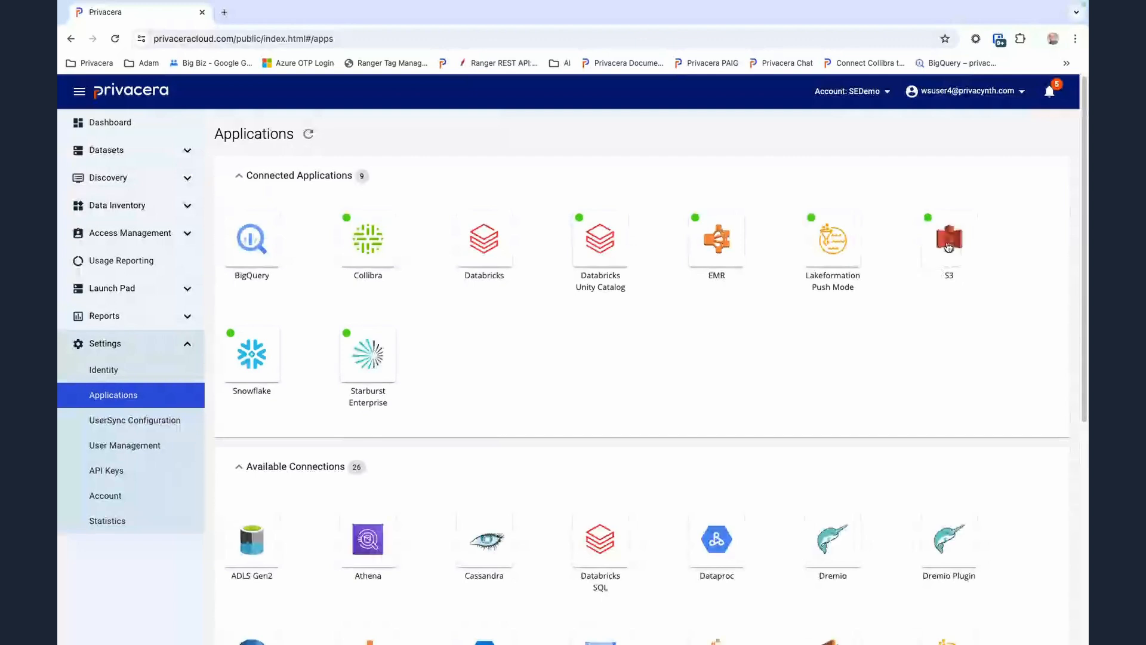
left_click(948, 247)
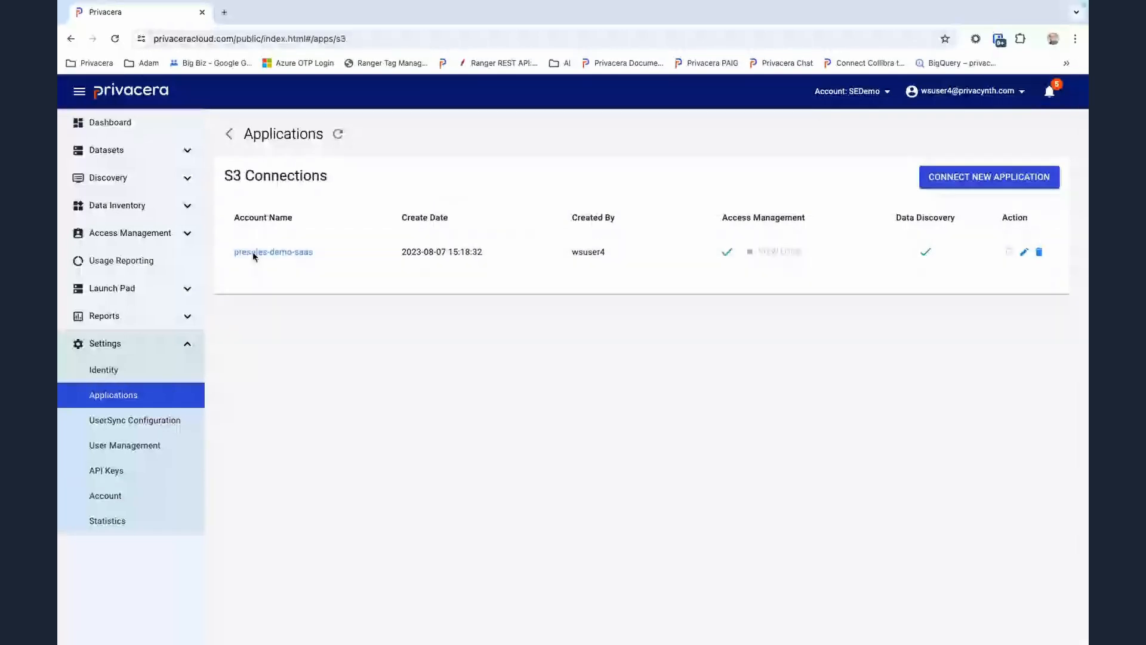
left_click(253, 253)
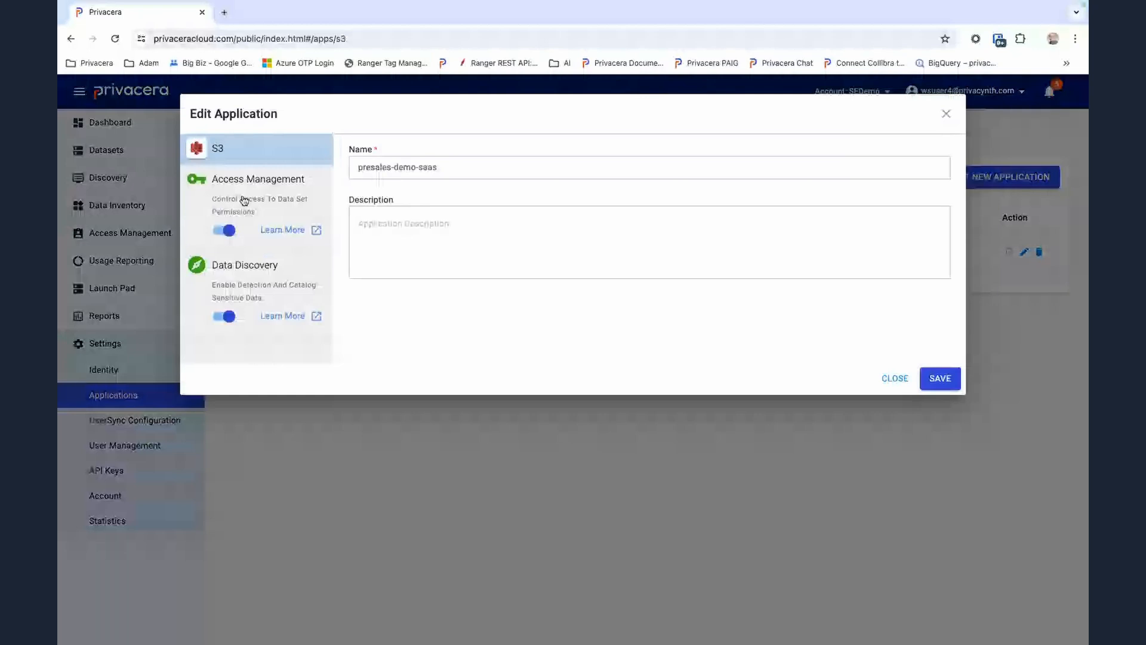
left_click(244, 200)
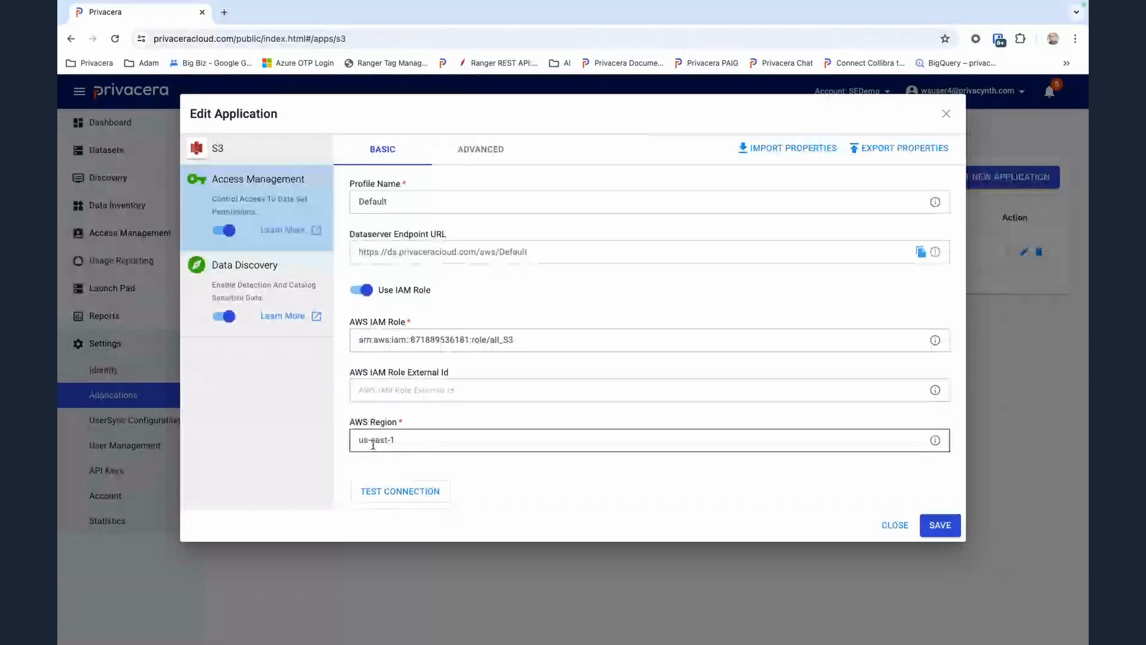
Test the S3 connection, view its advanced custom properties, and close the application settings without saving
left_click(398, 497)
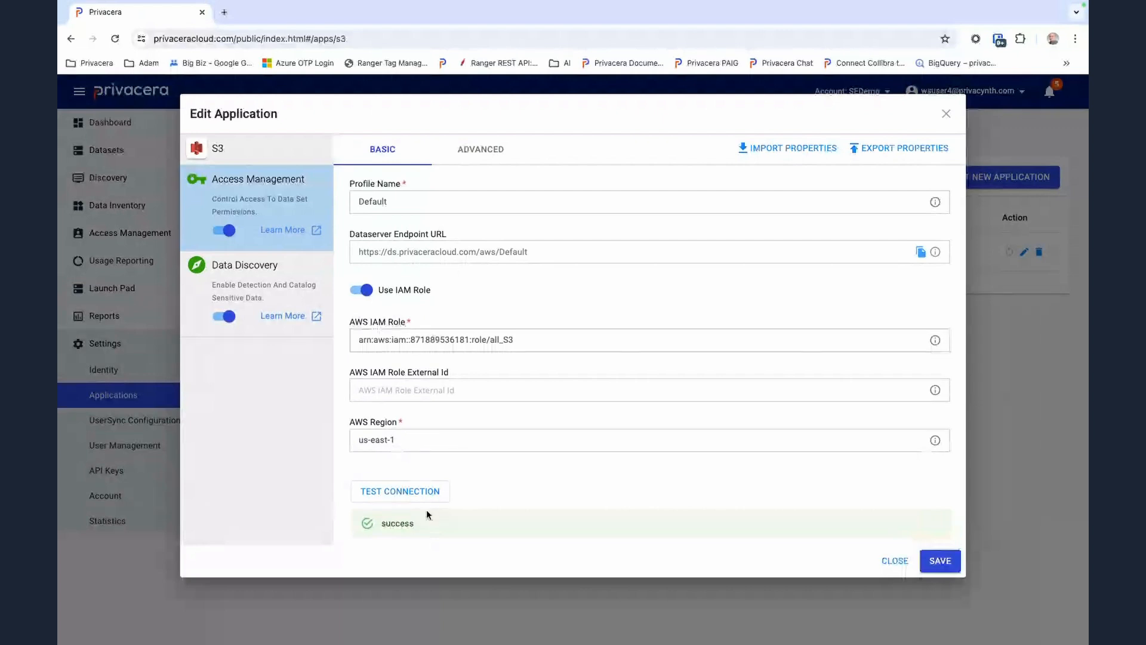
left_click(493, 151)
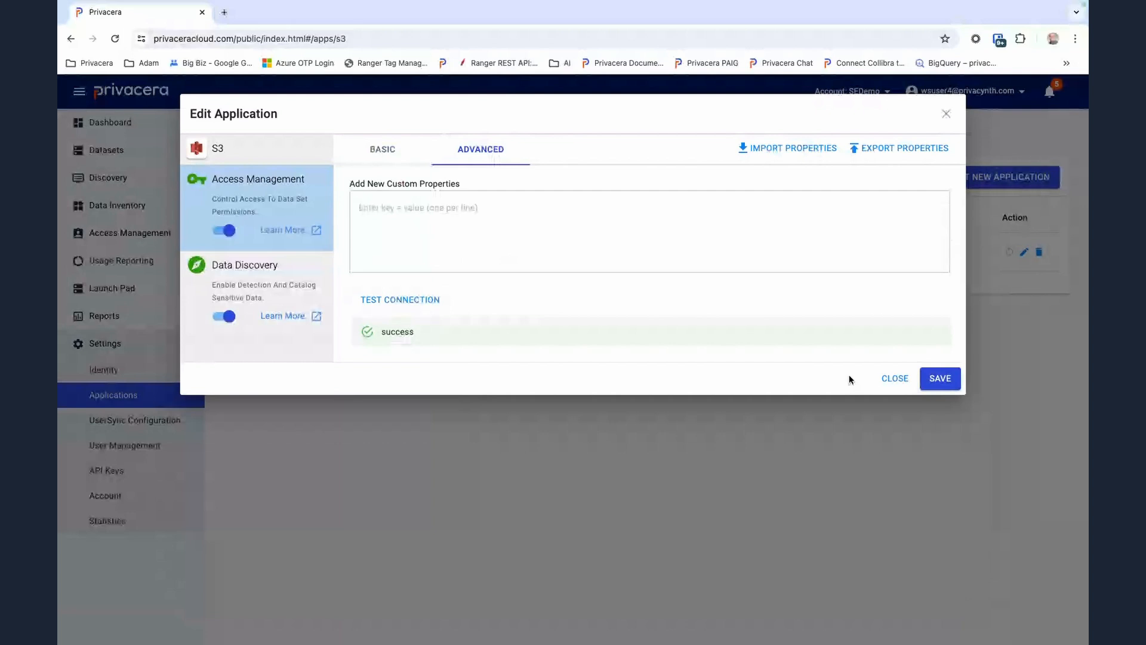
left_click(890, 380)
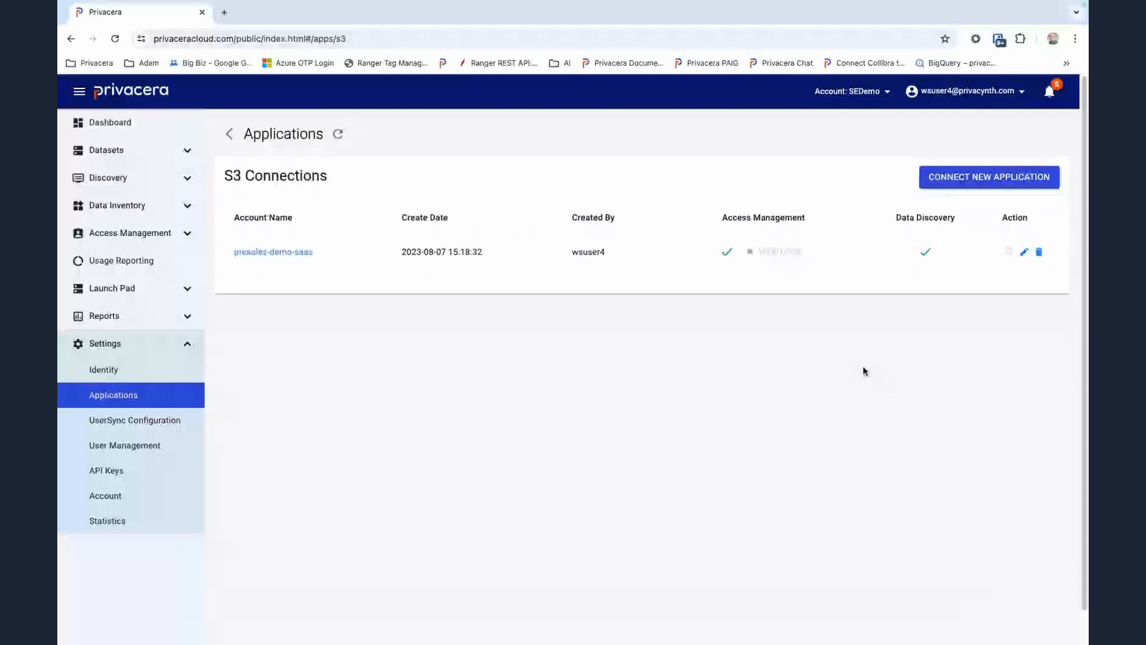
Open the Access_S3_Insight_Corp policy from the privacera_s3 service in the resource policies
left_click(187, 234)
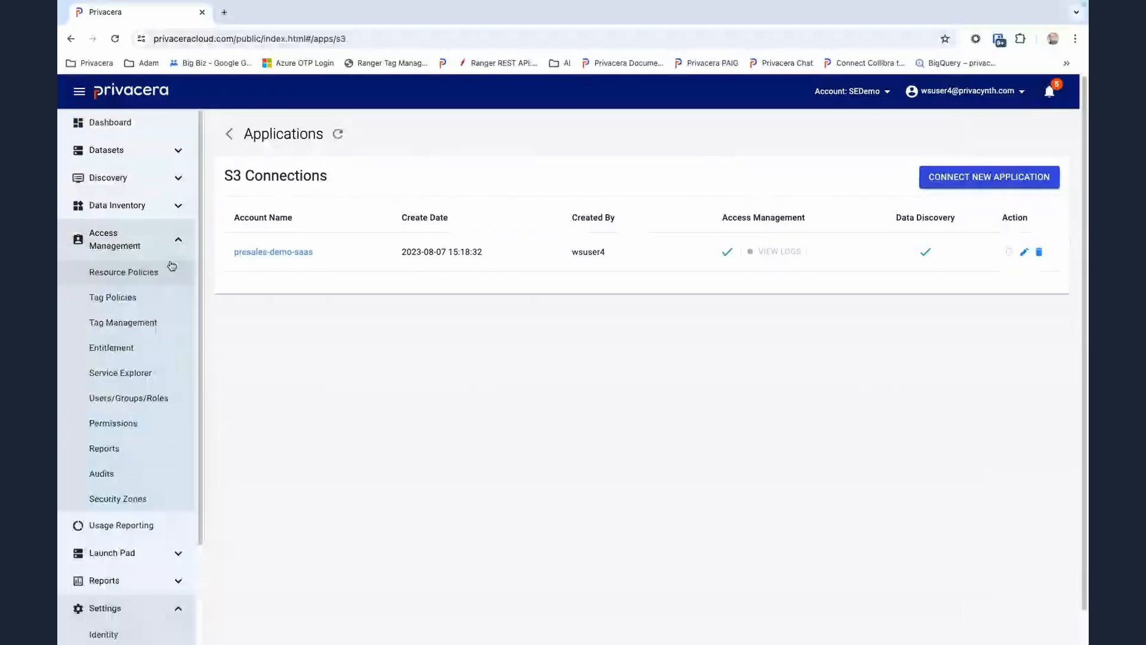
left_click(159, 272)
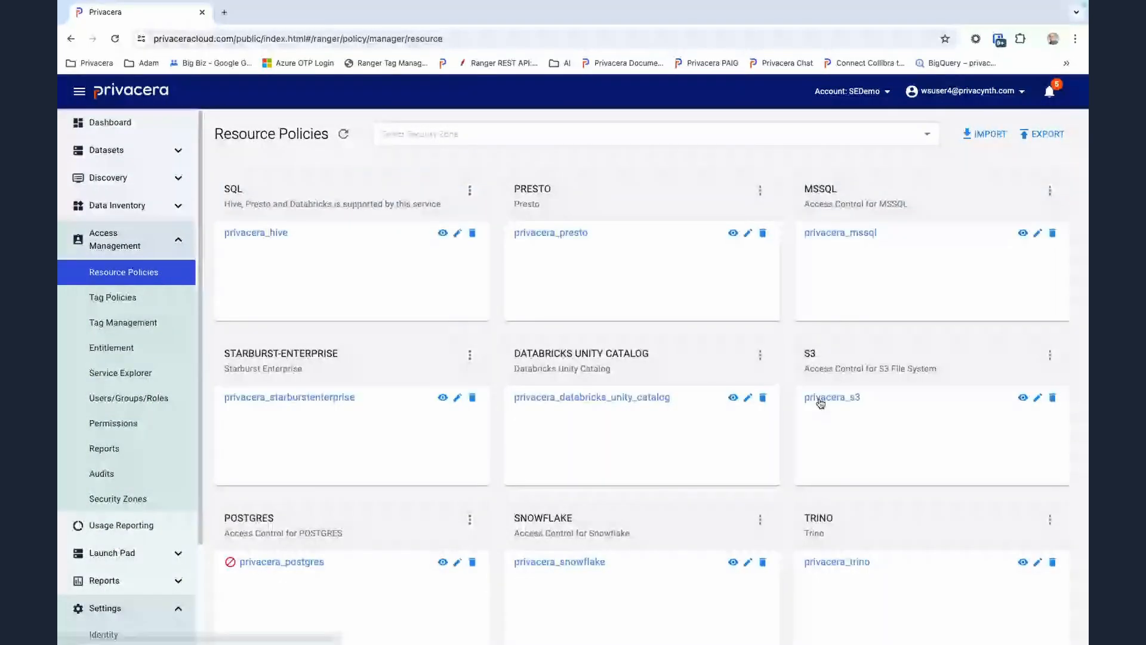
left_click(835, 399)
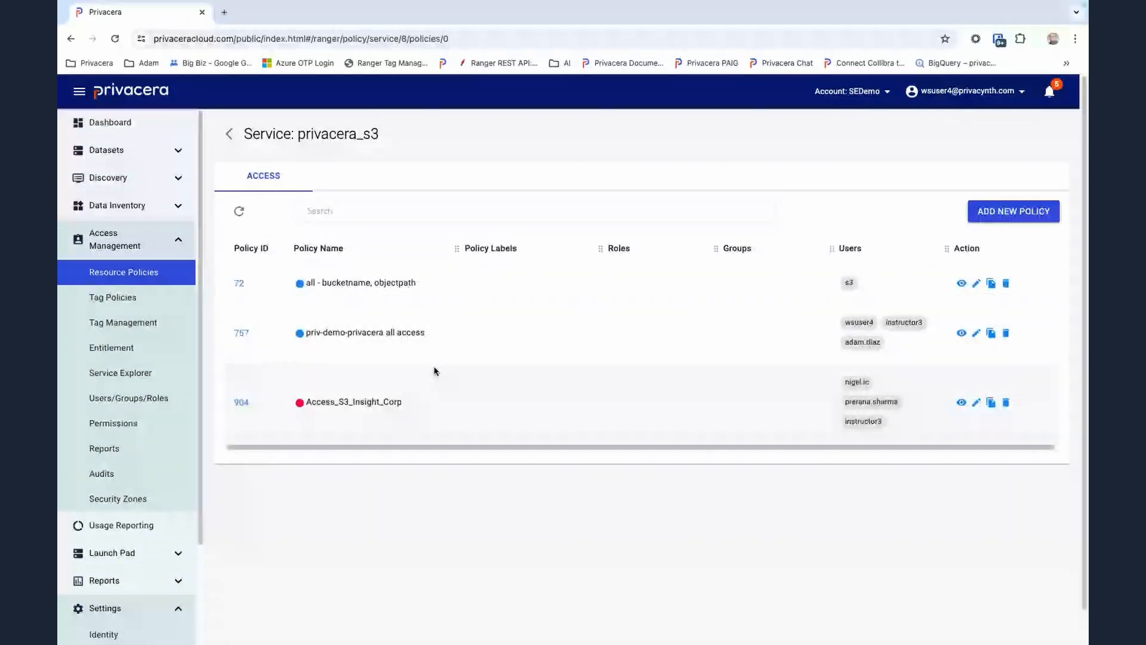
left_click(242, 403)
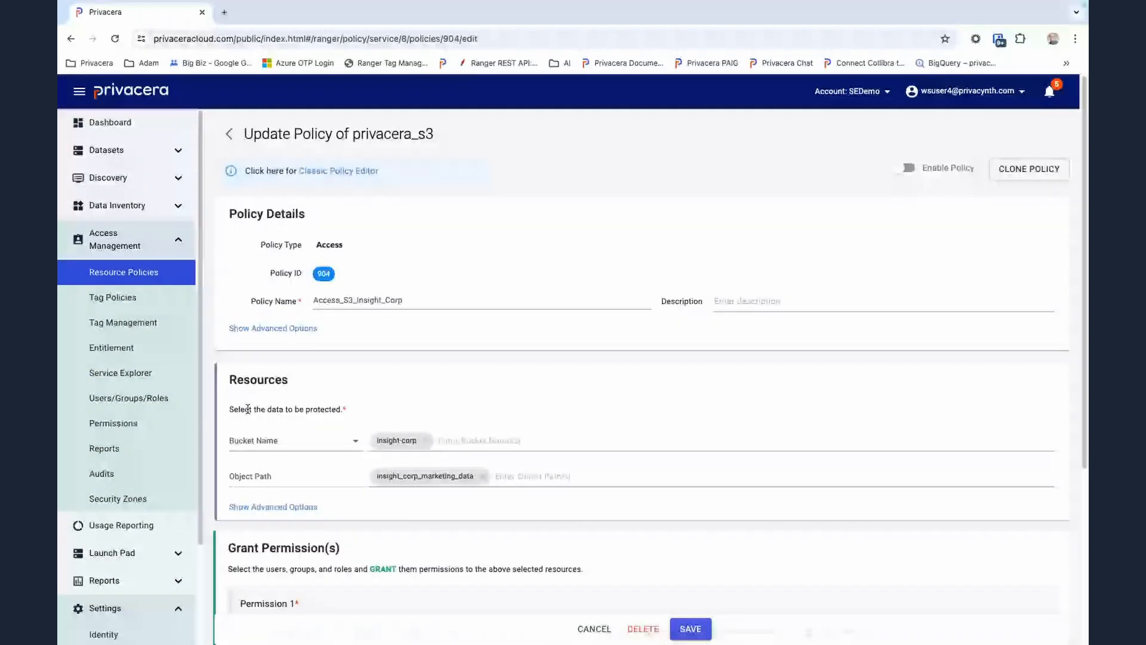
Review the policy's bucket, object path and granted users, and examine the available permission options without changing them
scroll(469, 371, "down", 1)
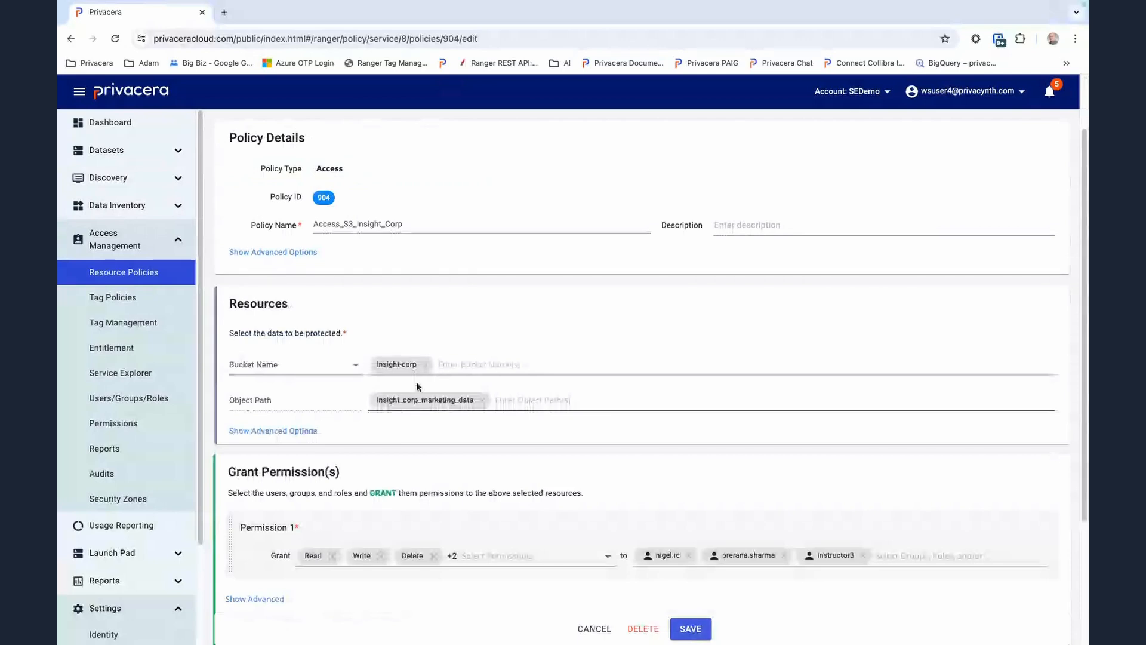
scroll(616, 386, "down", 1)
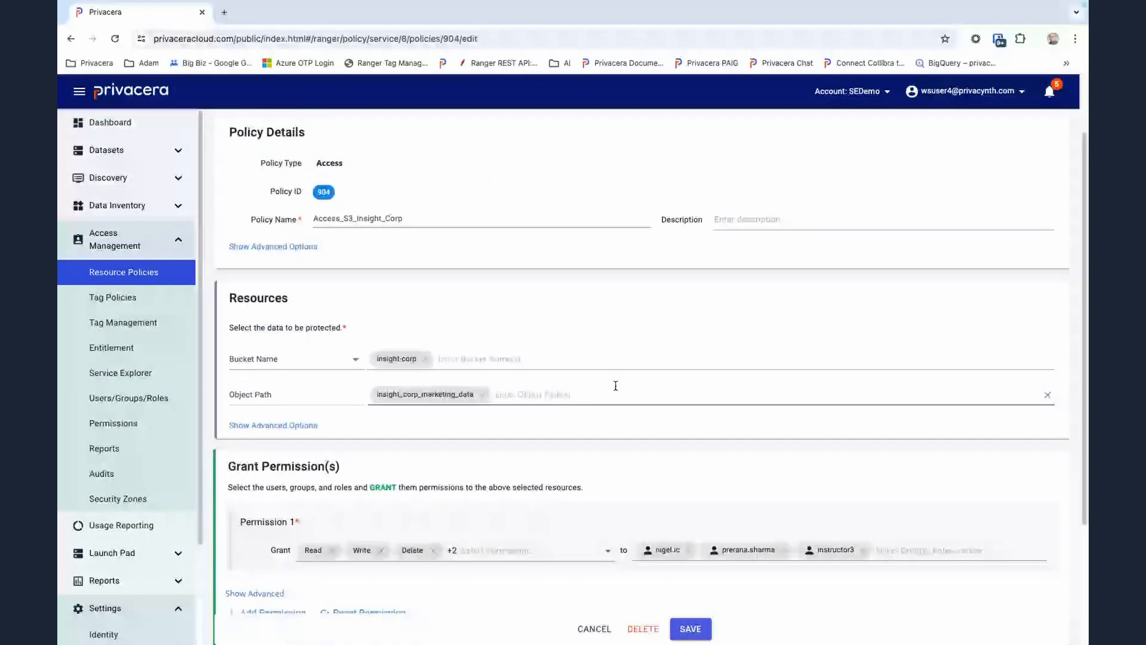
scroll(614, 385, "down", 1)
scroll(615, 385, "down", 1)
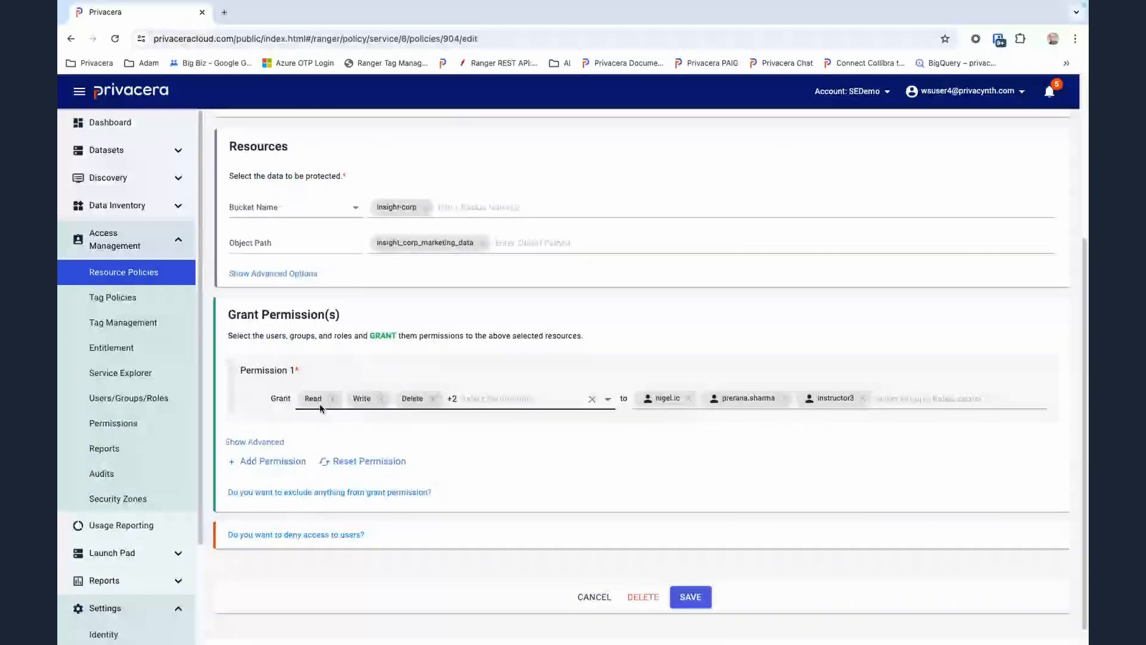
left_click(475, 398)
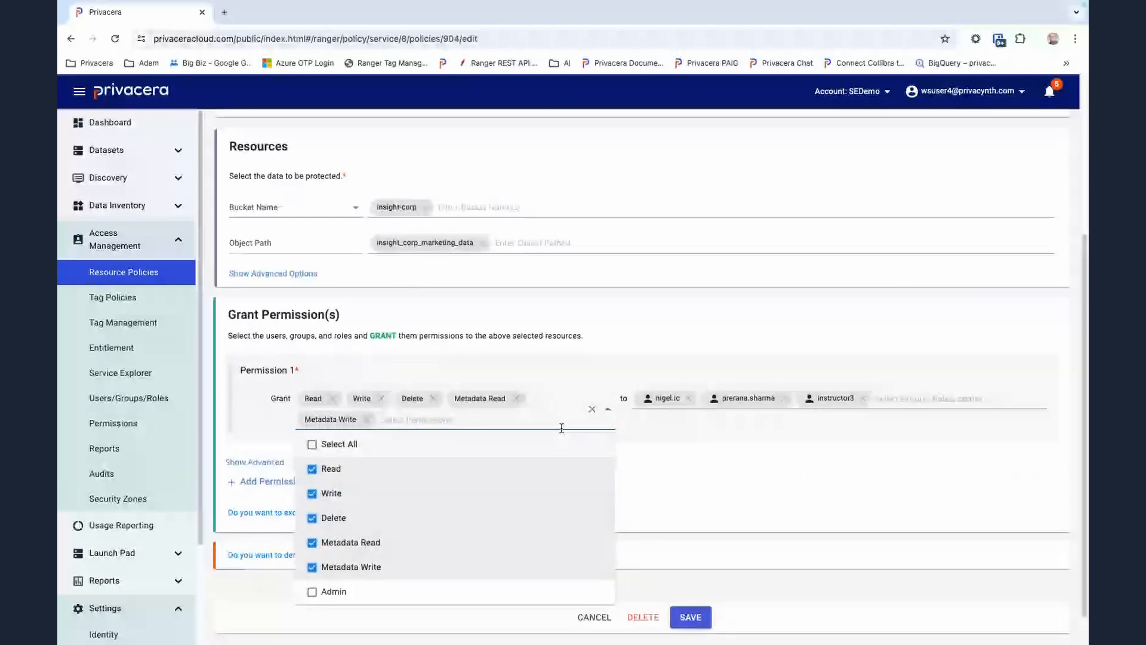
left_click(637, 349)
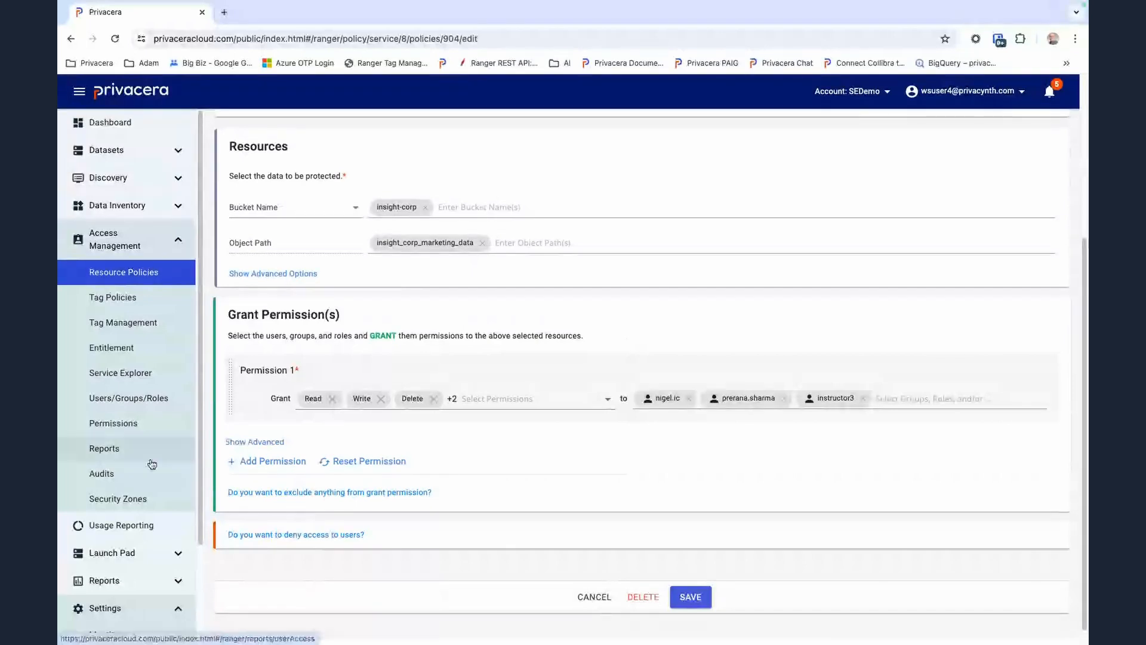
Filter the access audits to Service Type = s3 and turn off the date filter
left_click(111, 474)
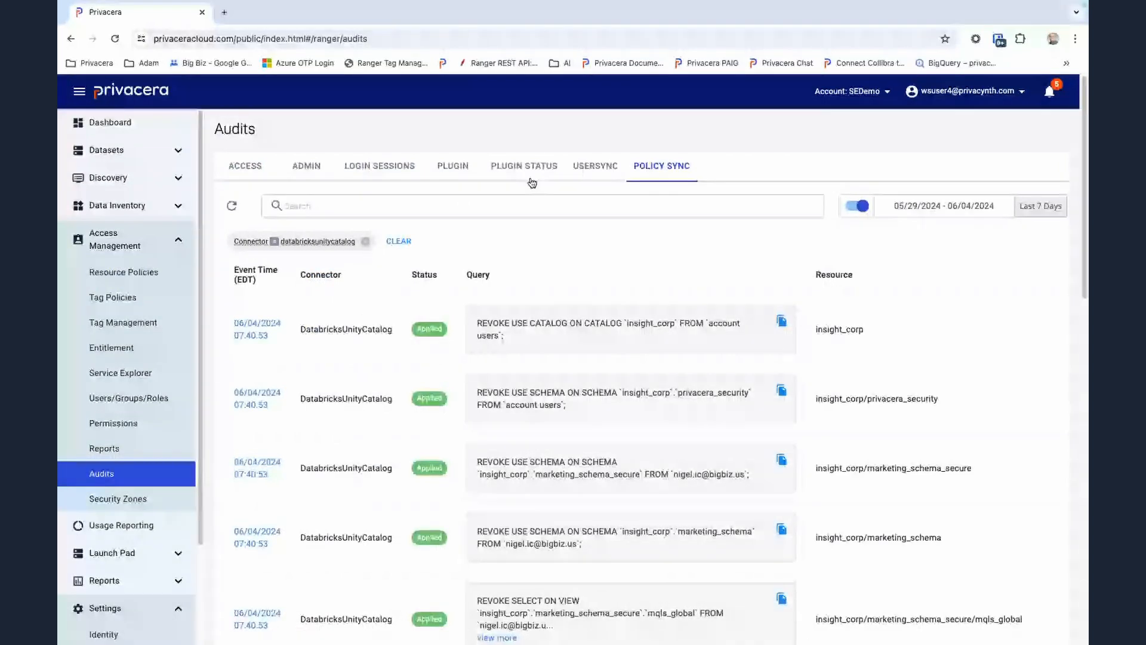
left_click(253, 167)
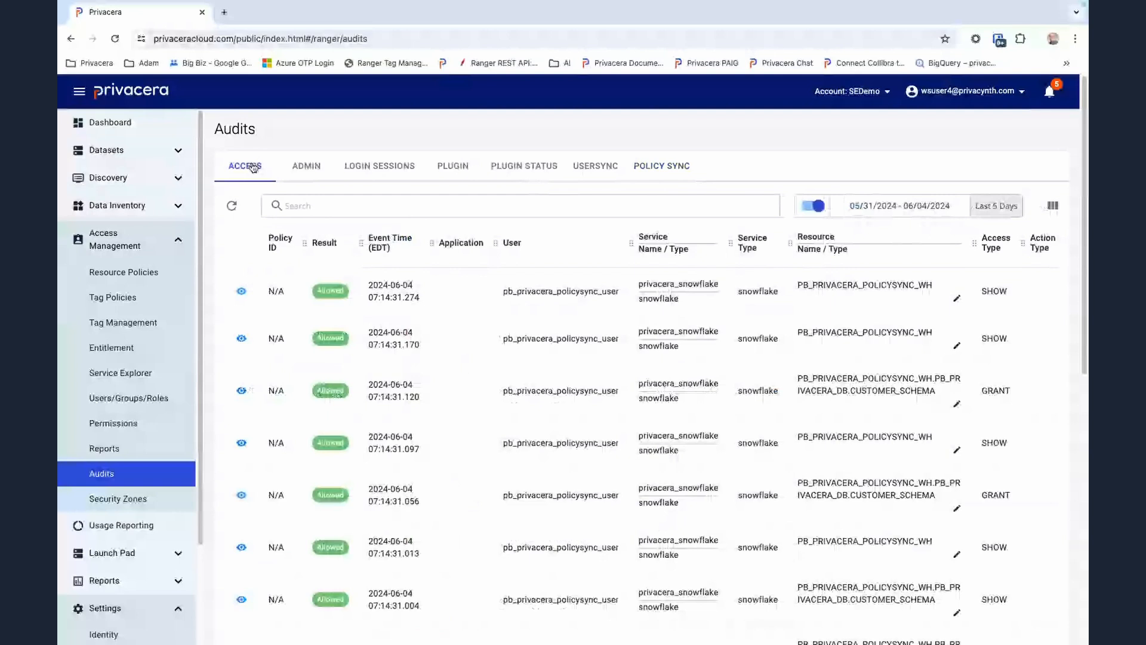
left_click(346, 209)
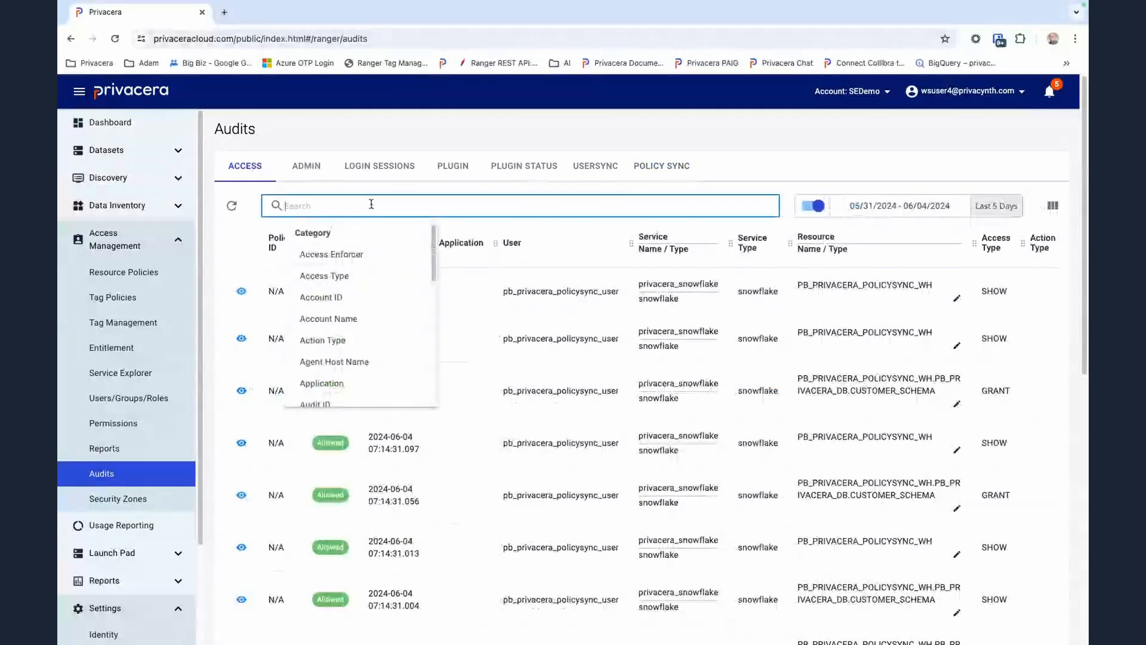
scroll(353, 292, "down", 10)
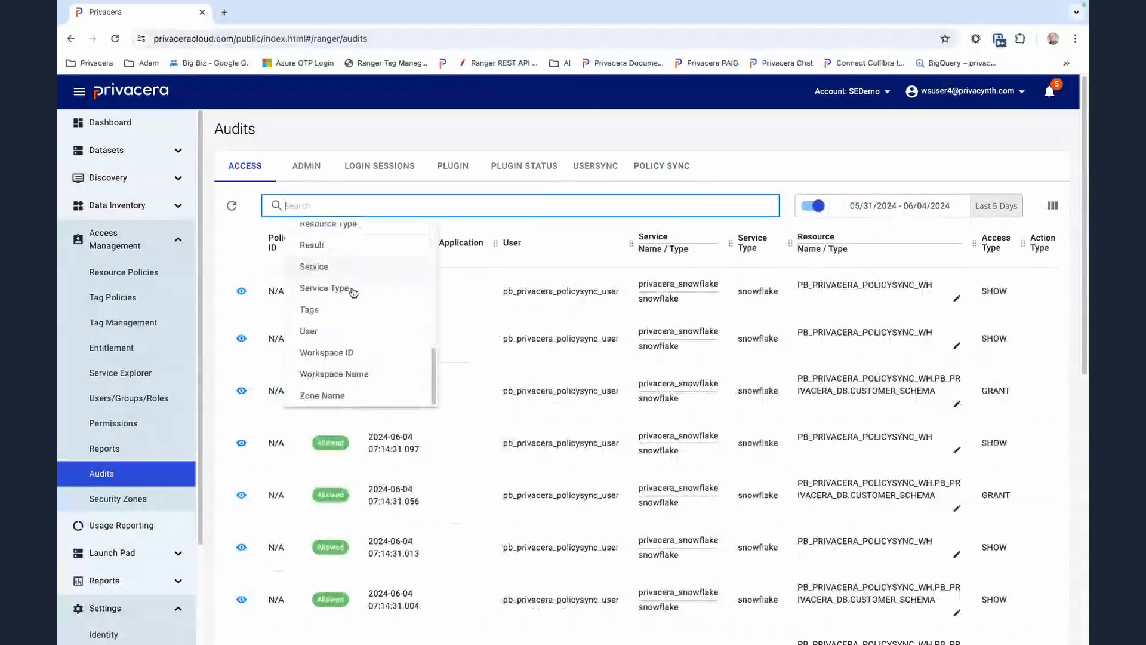
scroll(337, 339, "up", 1)
left_click(337, 327)
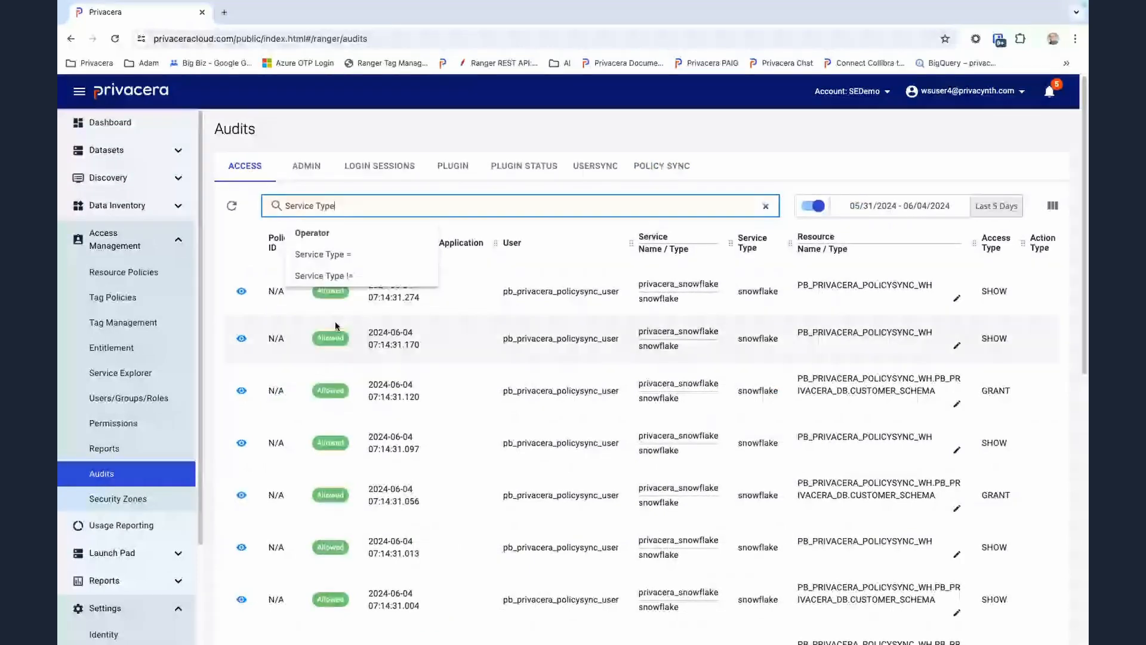
left_click(355, 253)
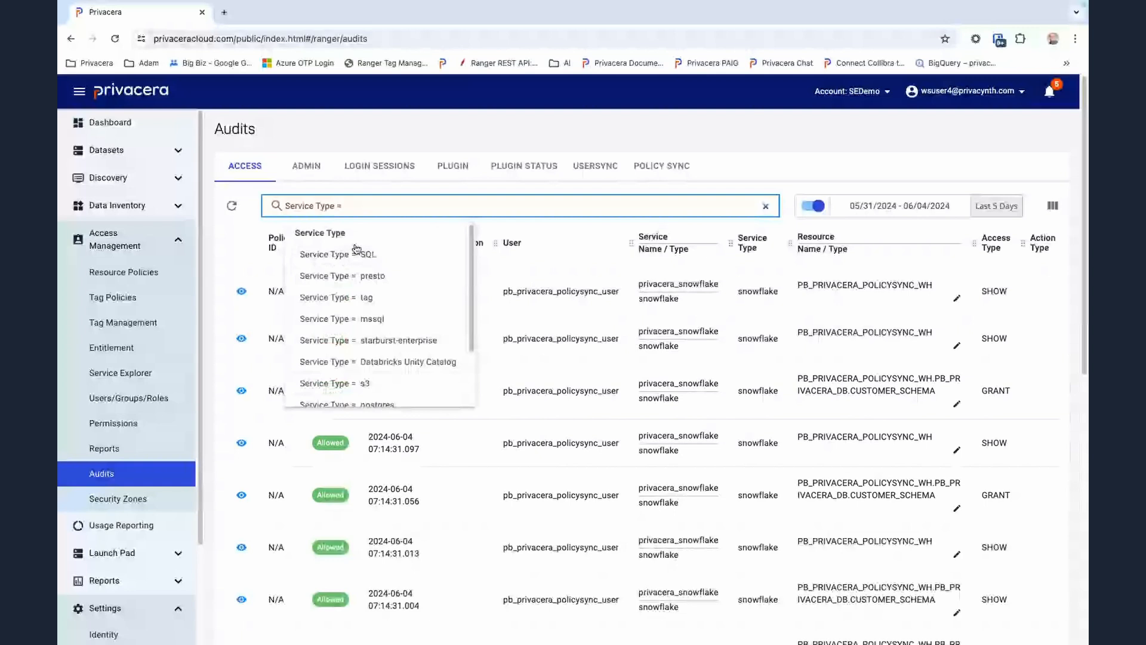
left_click(356, 253)
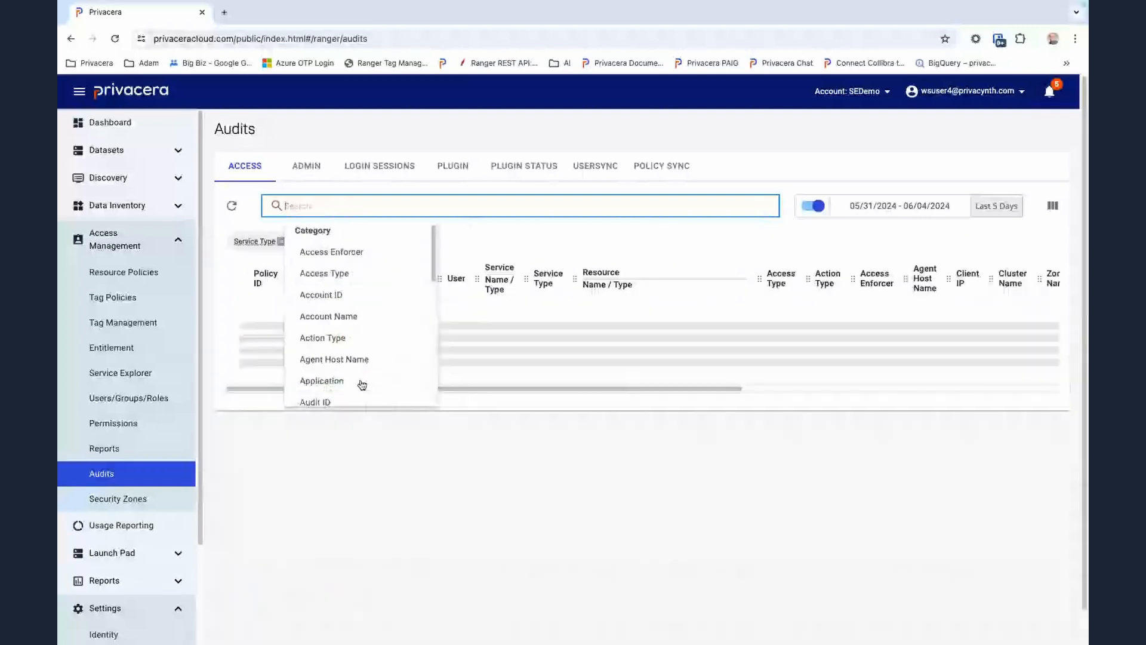
left_click(531, 190)
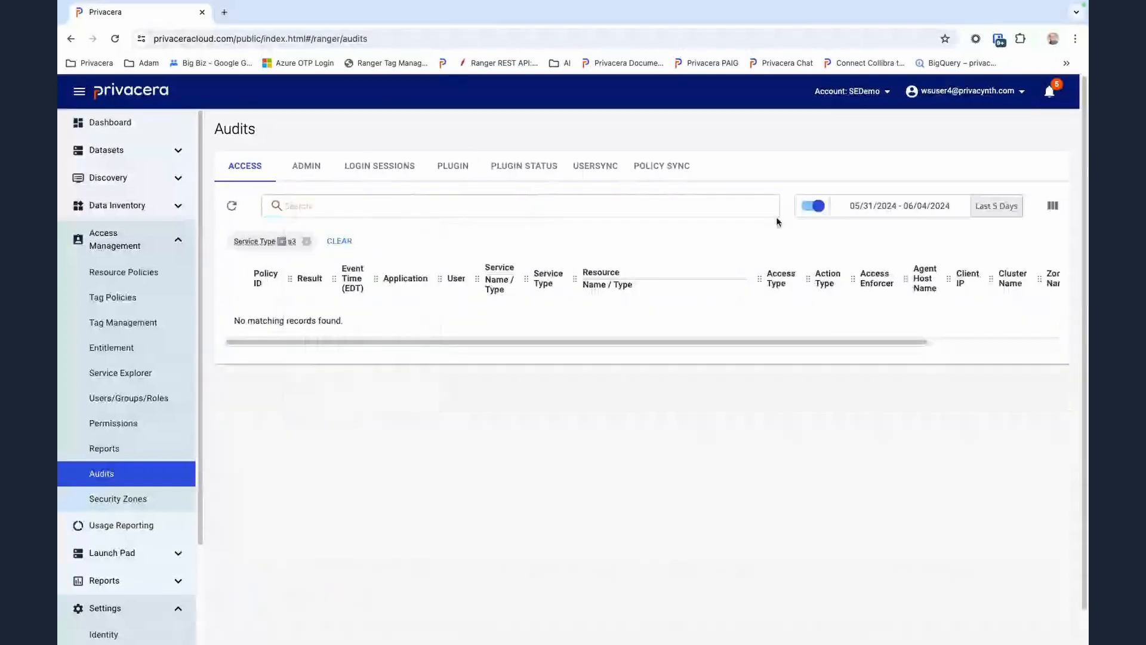
left_click(812, 206)
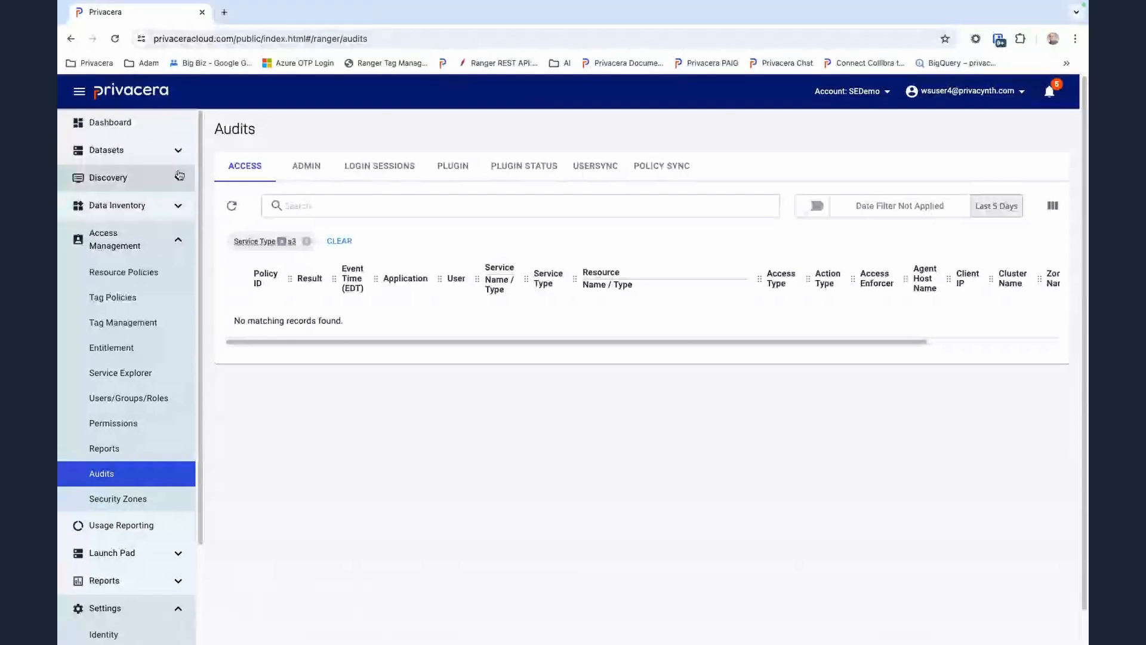
Browse to the data folder of the privacera-sales-poc bucket in File Explorer and try to preview covid19data.csv
left_click(179, 206)
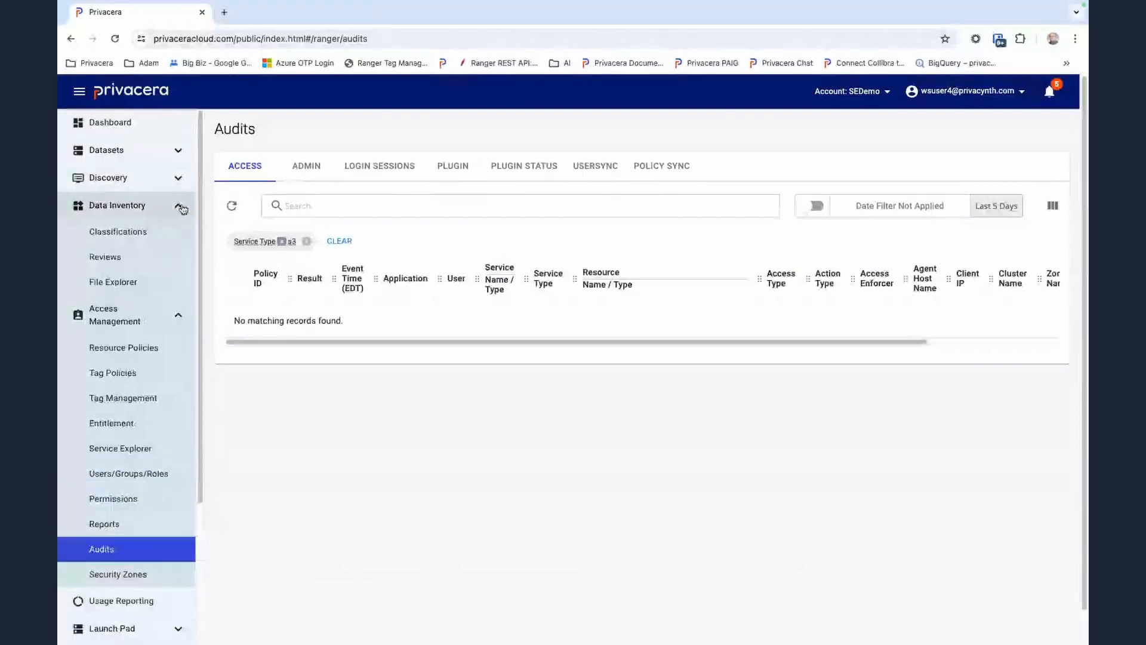
left_click(113, 282)
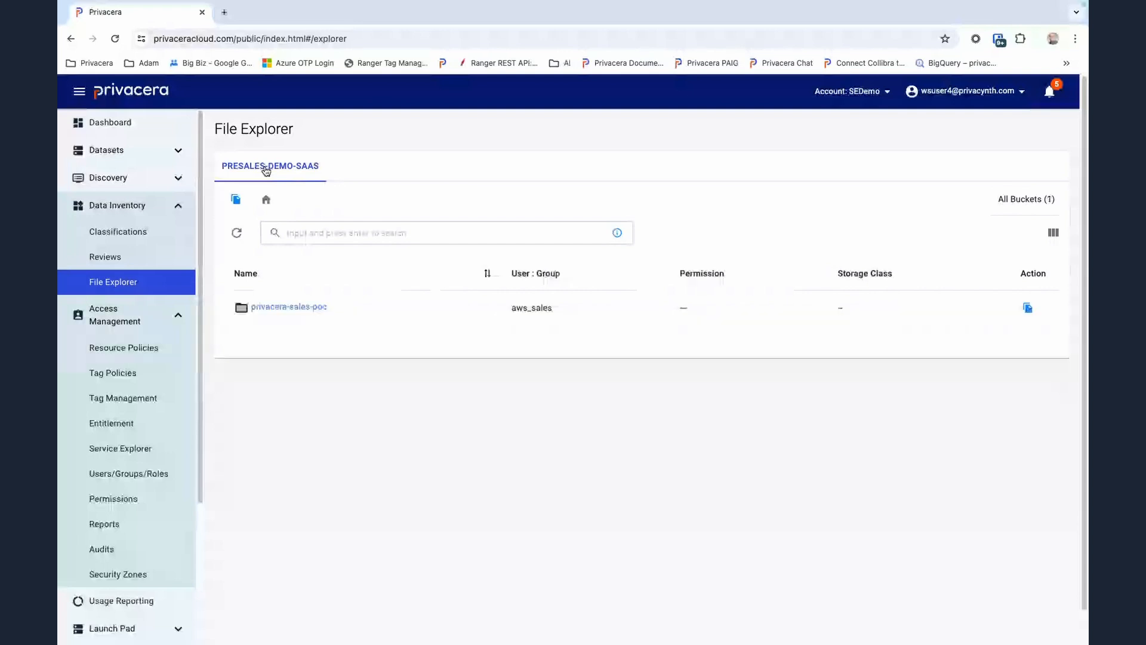
left_click(267, 308)
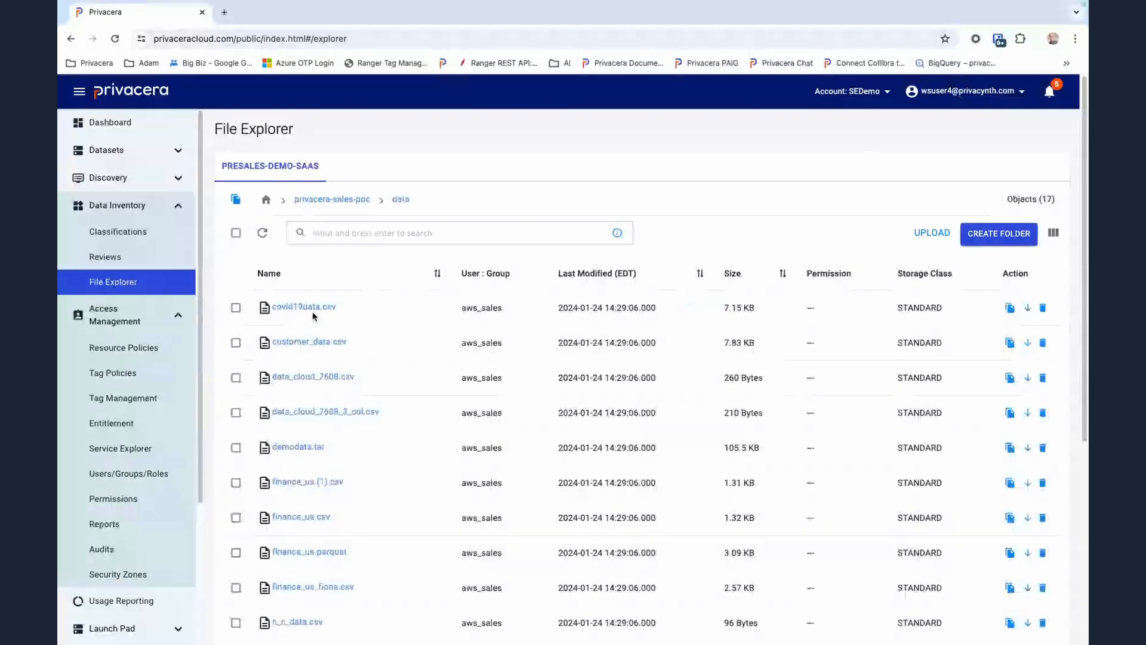
left_click(305, 308)
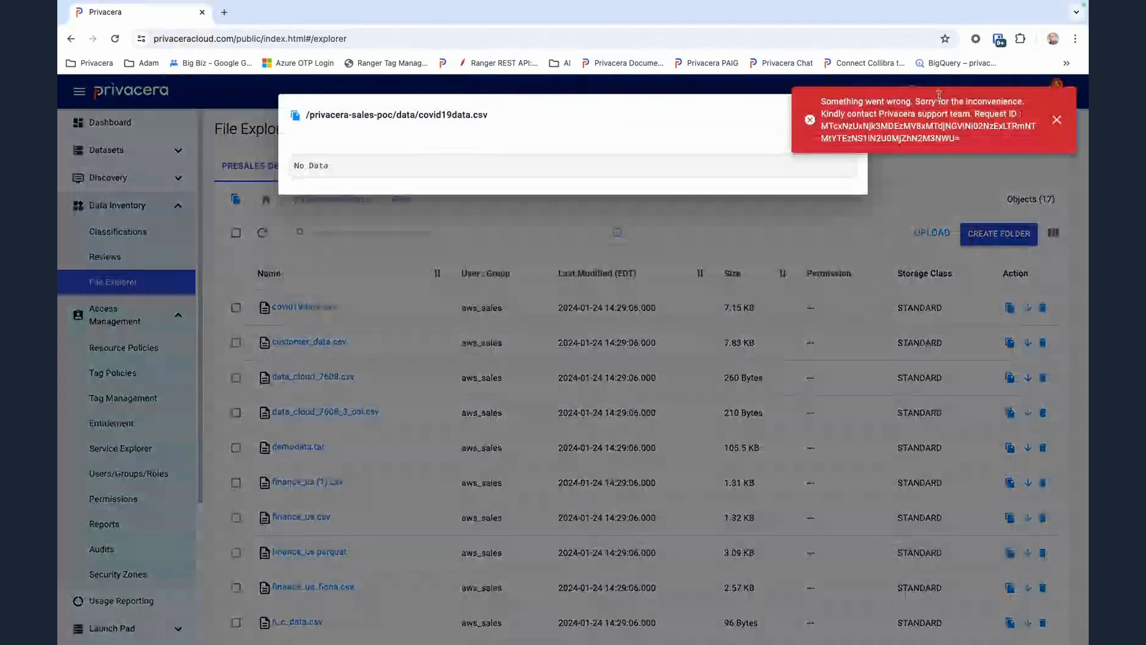
left_click(1056, 121)
left_click(852, 116)
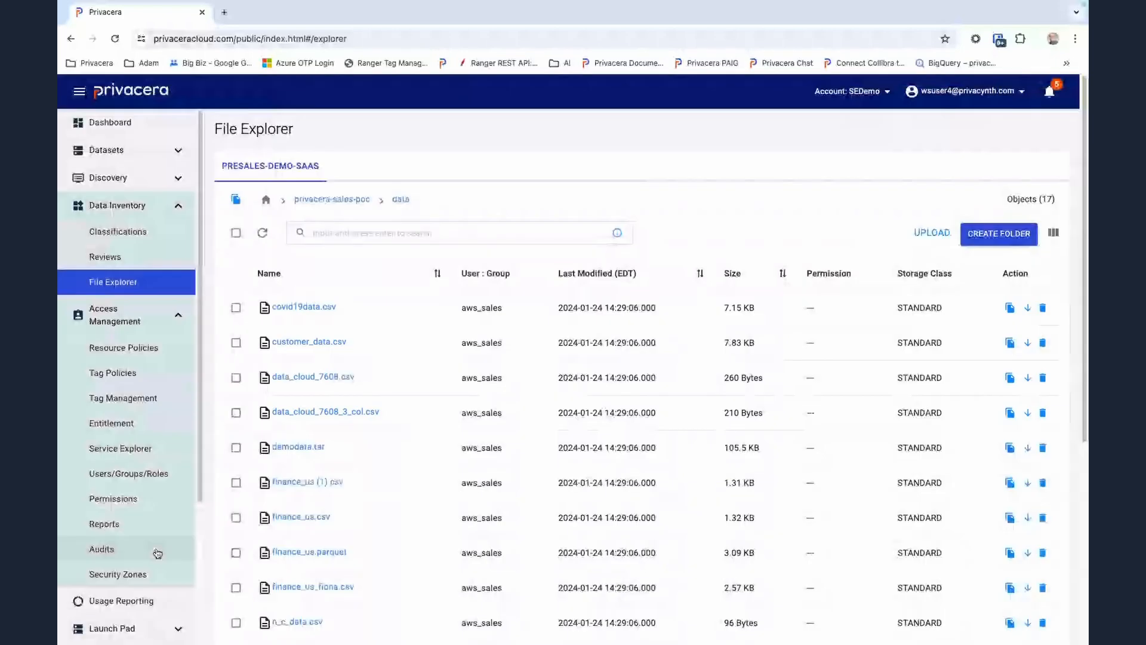
Return to the s3-filtered access audits and highlight the resource name of the logged access event
left_click(147, 550)
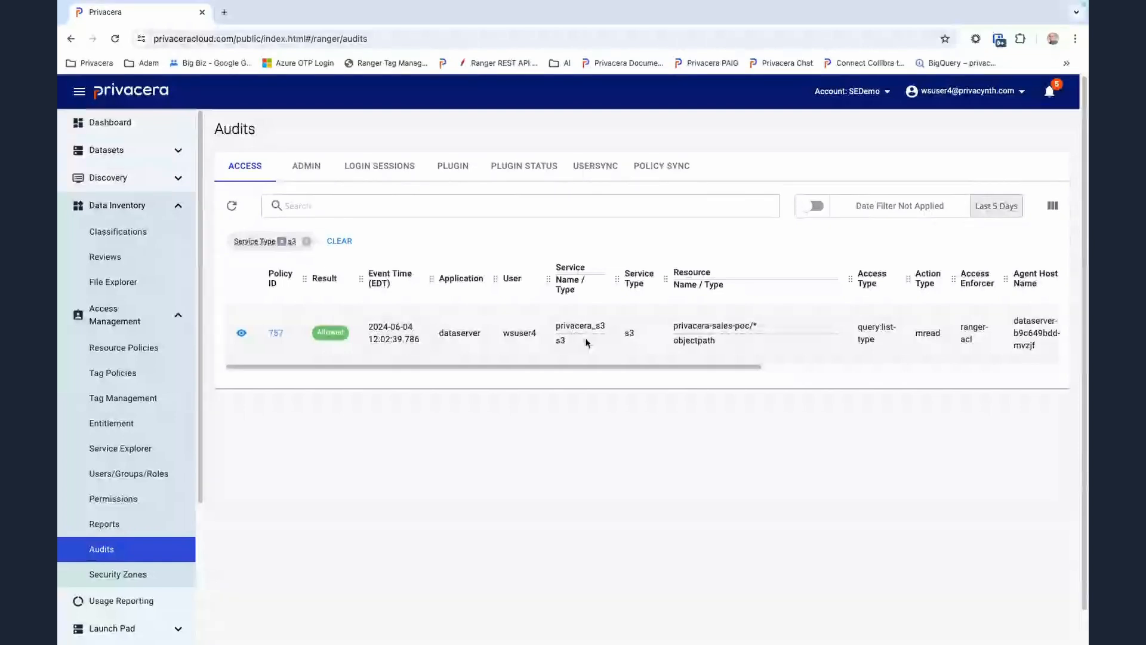
left_click_drag(673, 334, 762, 332)
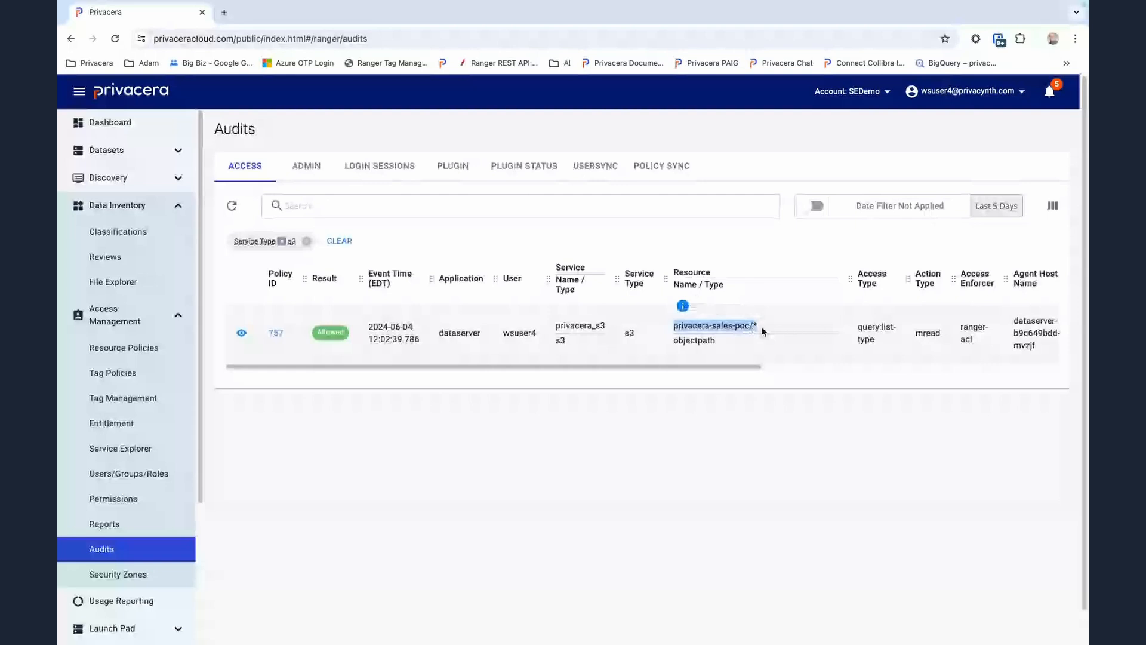